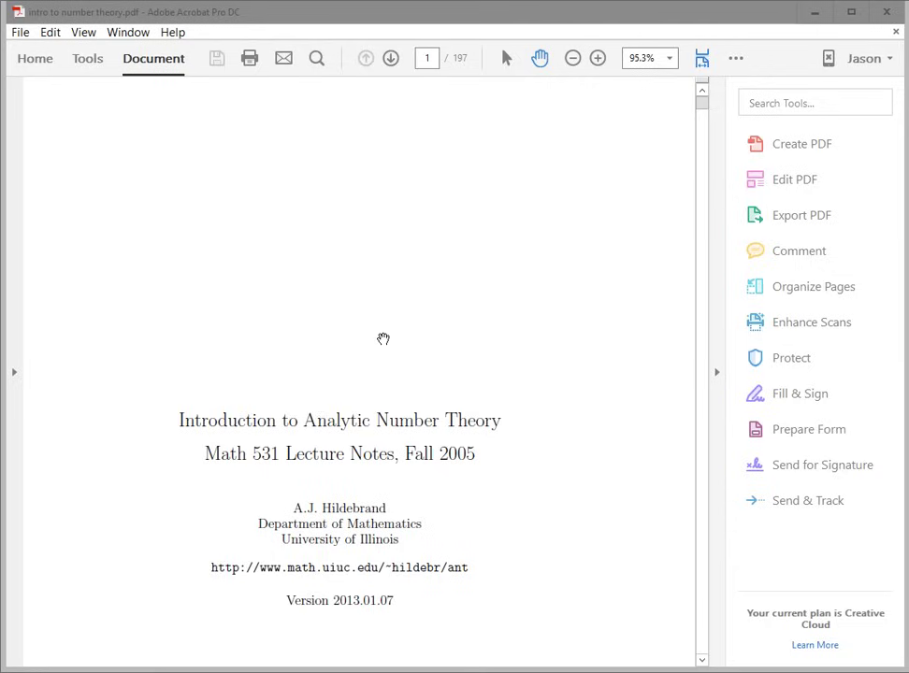
Step: Zoom to page level on the title page and switch to Single Page View
left_click(89, 36)
mouse_move(56, 130)
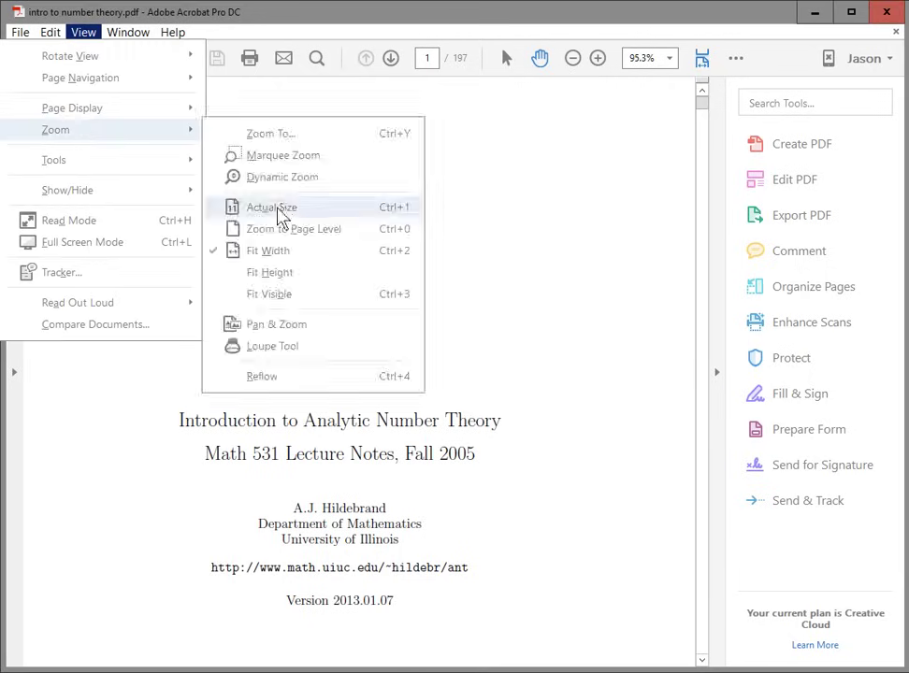
left_click(277, 229)
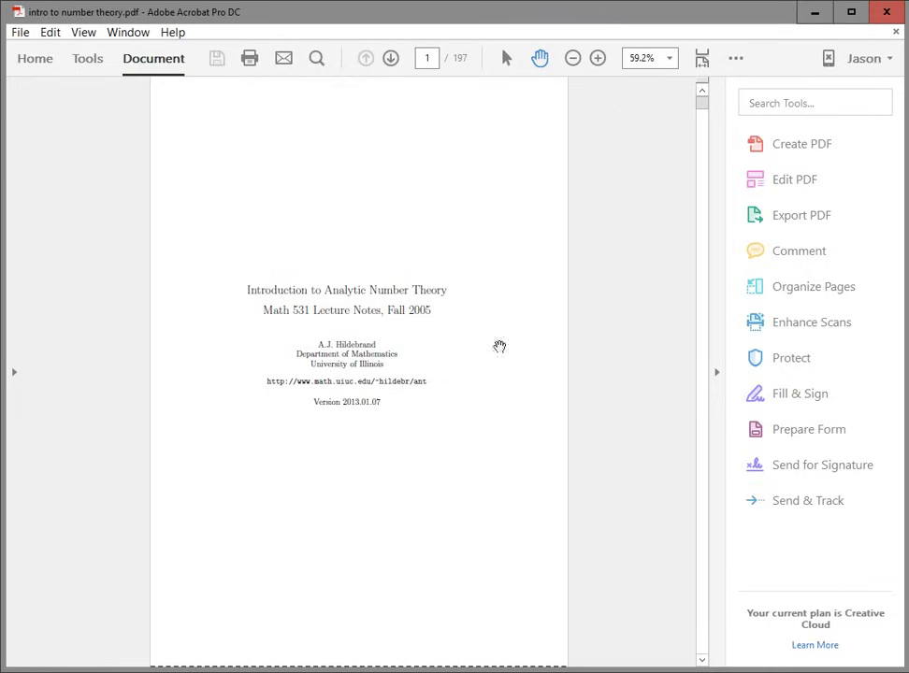
scroll(592, 374, "down", 3)
scroll(593, 374, "down", 2)
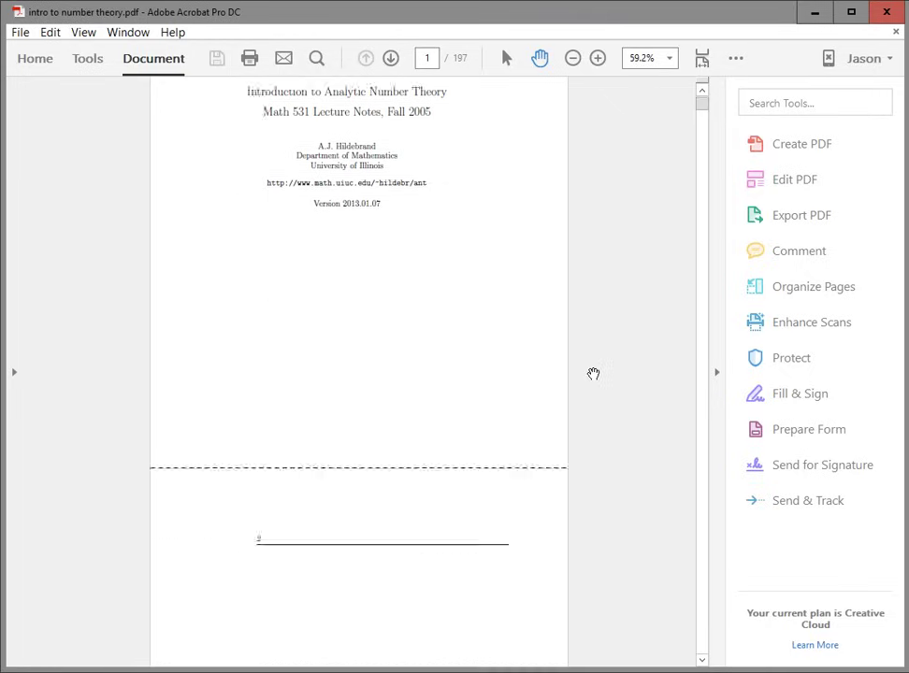
scroll(593, 374, "up", 4)
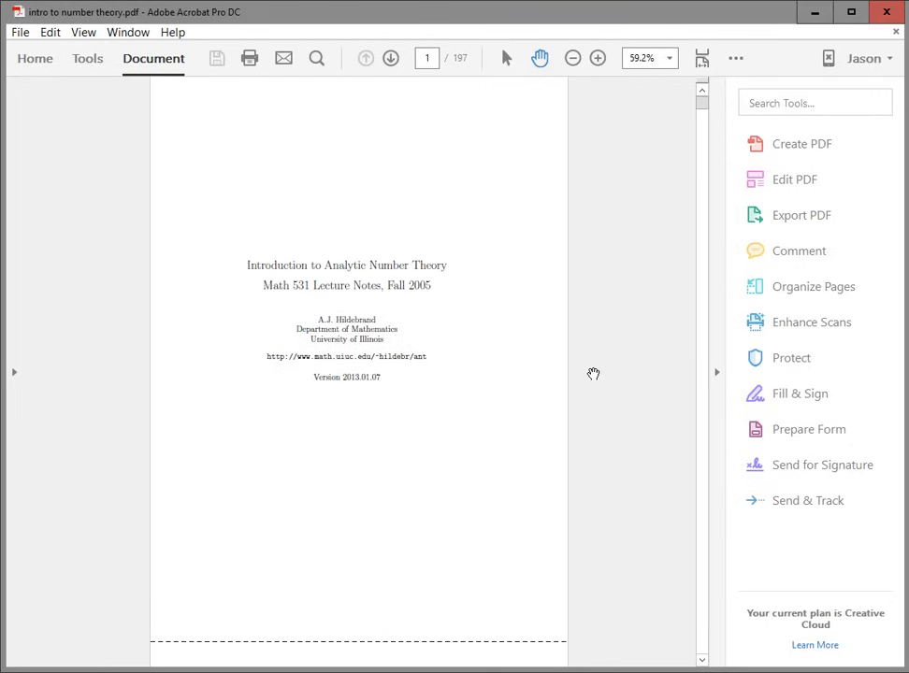
left_click(85, 35)
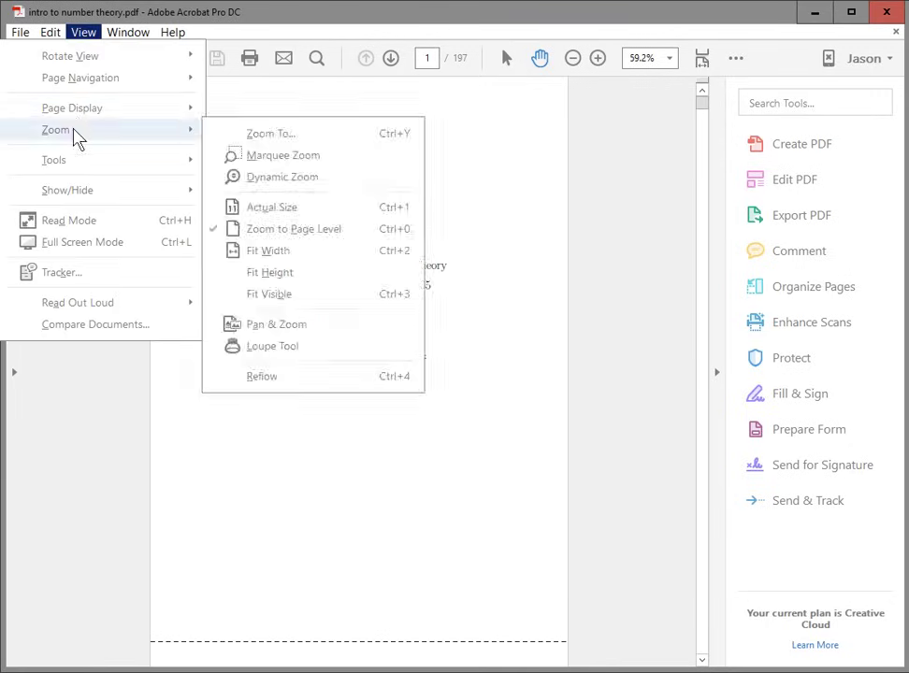
mouse_move(72, 108)
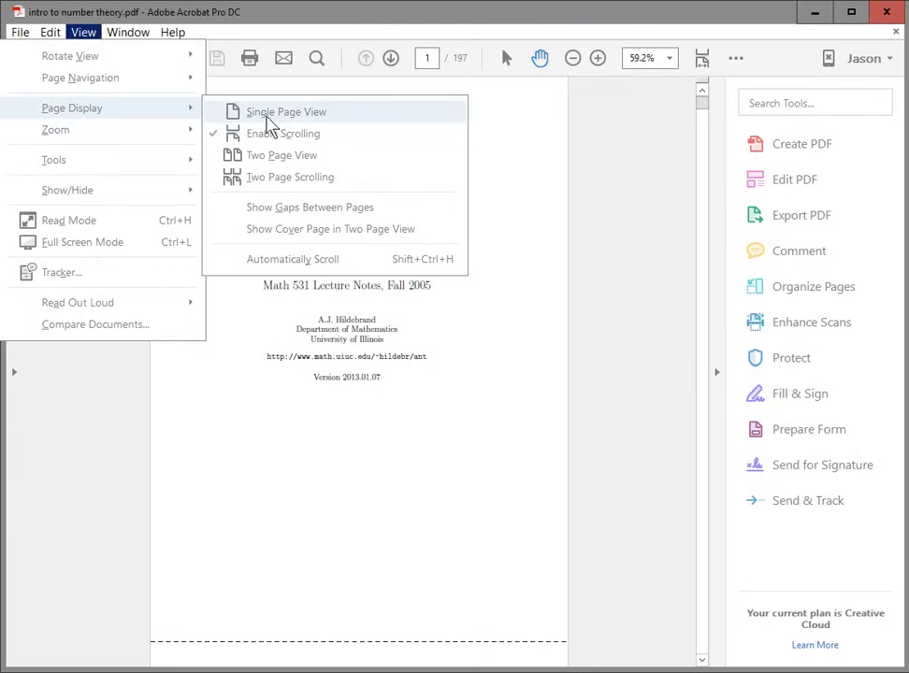
left_click(258, 120)
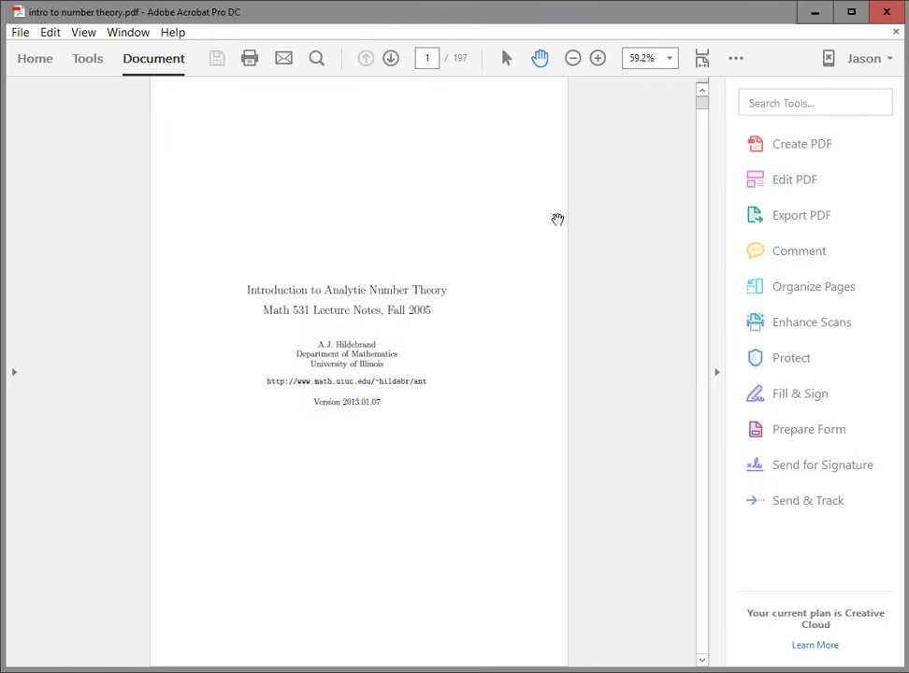
Step: Scroll back and forth through pages 1–5, stopping on page 4 of the contents
scroll(578, 250, "down", 2)
scroll(578, 251, "up", 1)
scroll(578, 251, "up", 1)
scroll(578, 251, "down", 1)
scroll(577, 251, "down", 1)
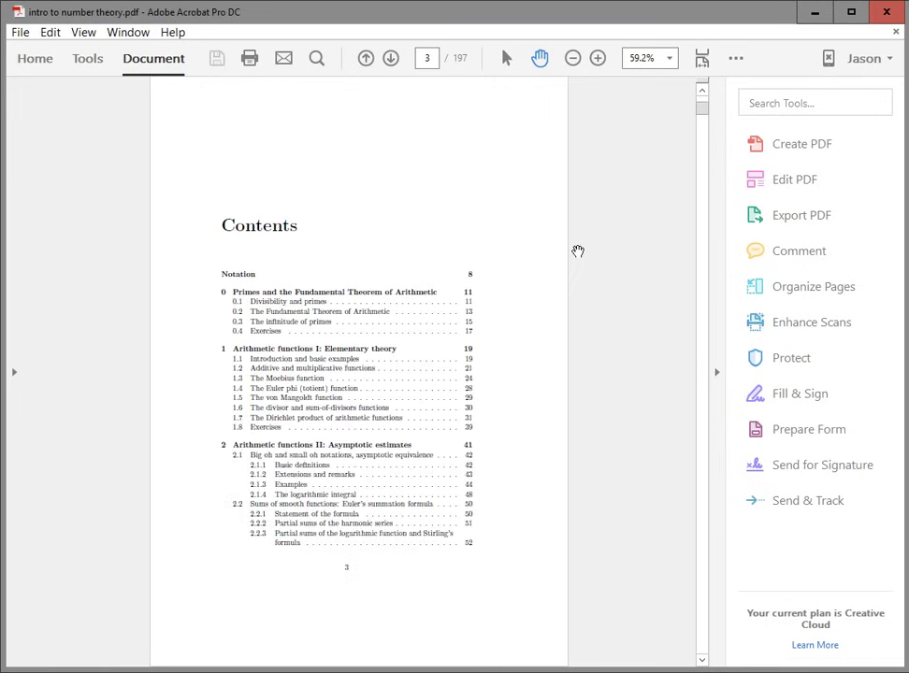
scroll(578, 251, "down", 2)
scroll(578, 251, "up", 1)
scroll(577, 251, "up", 1)
scroll(578, 250, "down", 1)
scroll(578, 251, "up", 1)
scroll(578, 251, "down", 1)
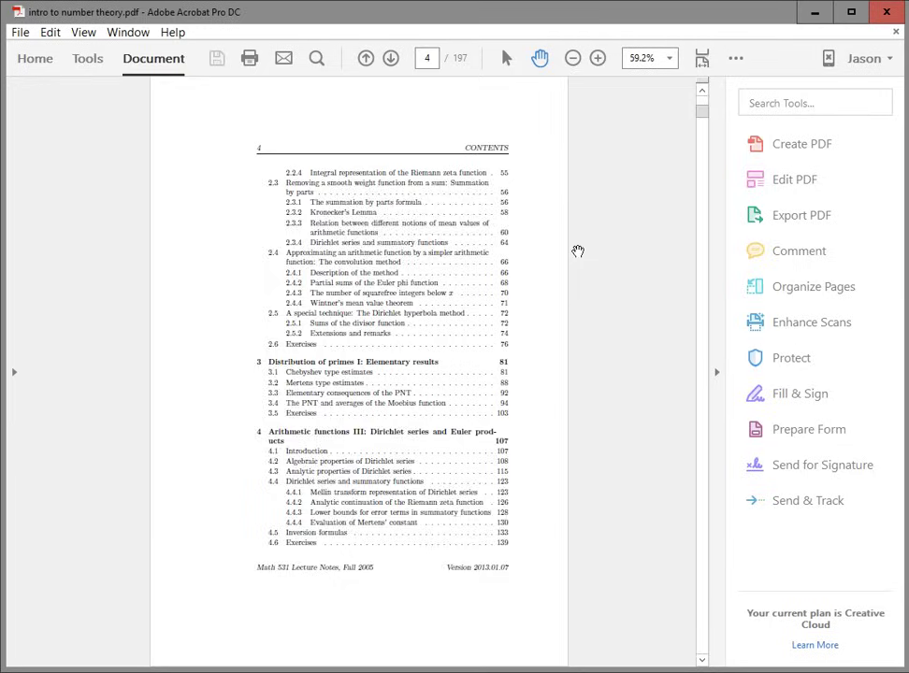
scroll(577, 250, "up", 1)
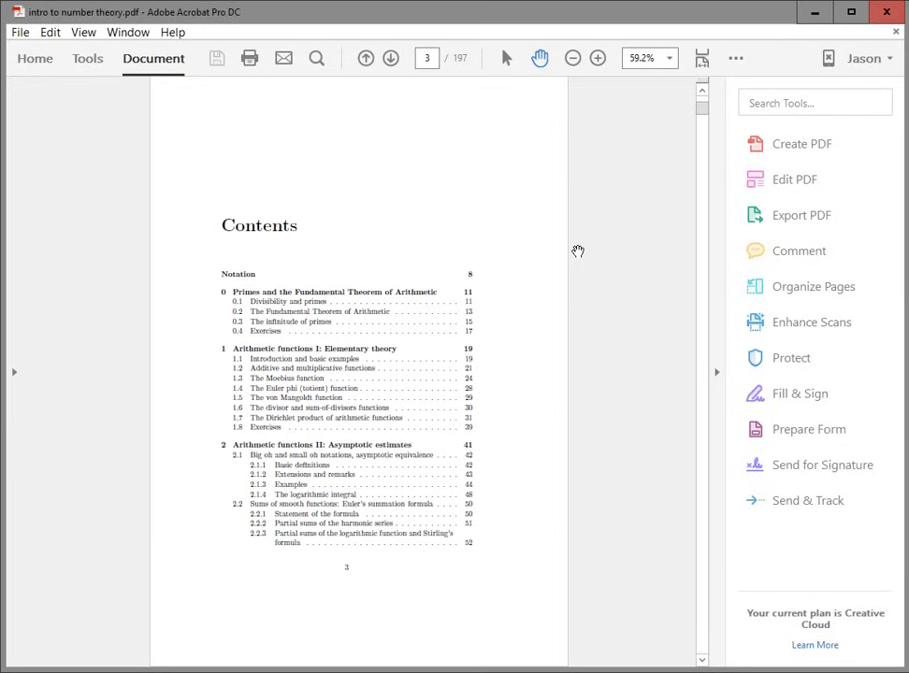
scroll(578, 250, "down", 1)
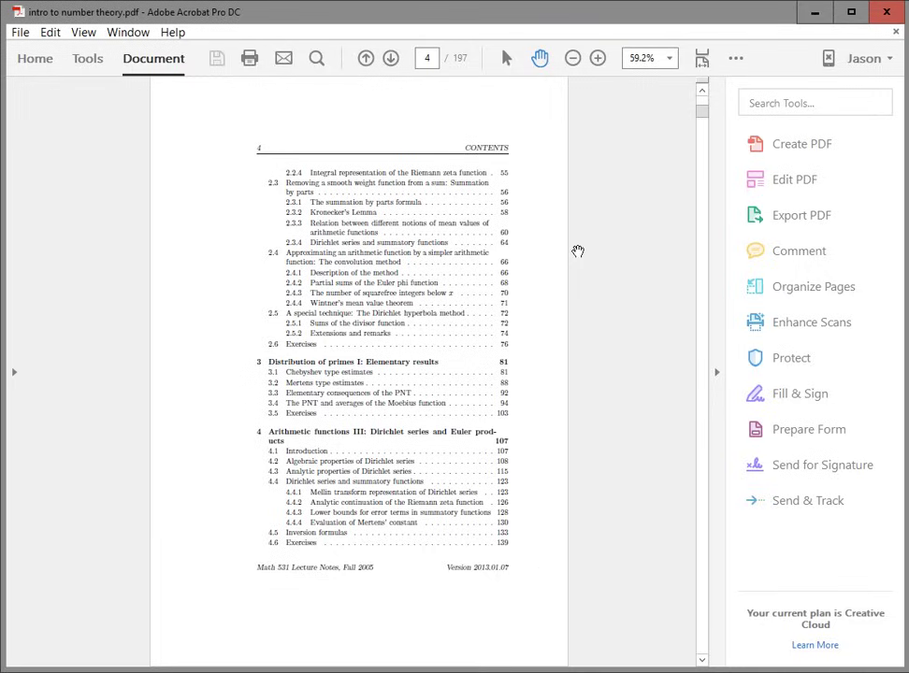
scroll(578, 250, "down", 1)
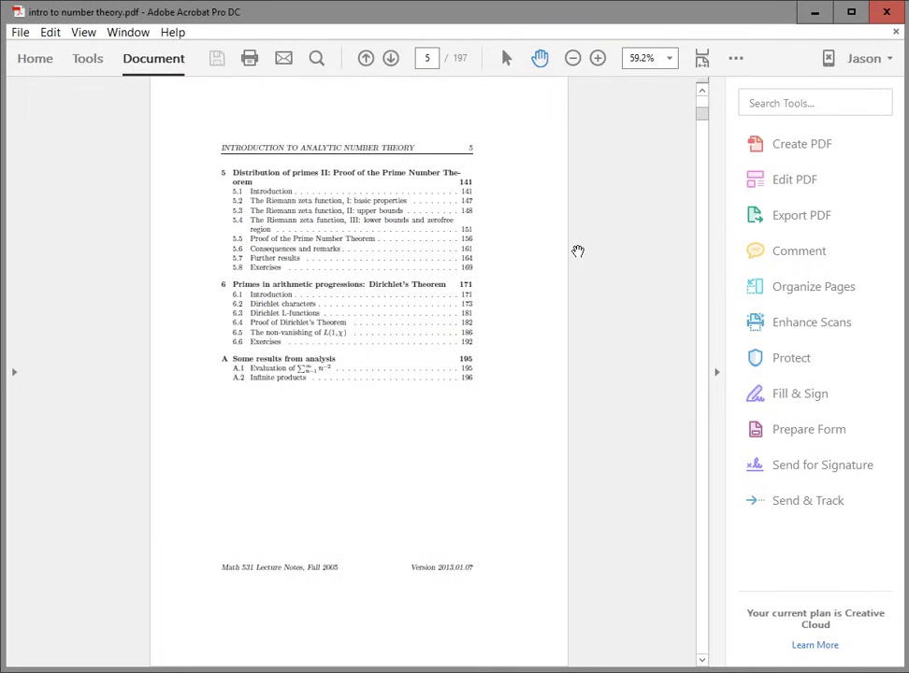
scroll(578, 250, "up", 1)
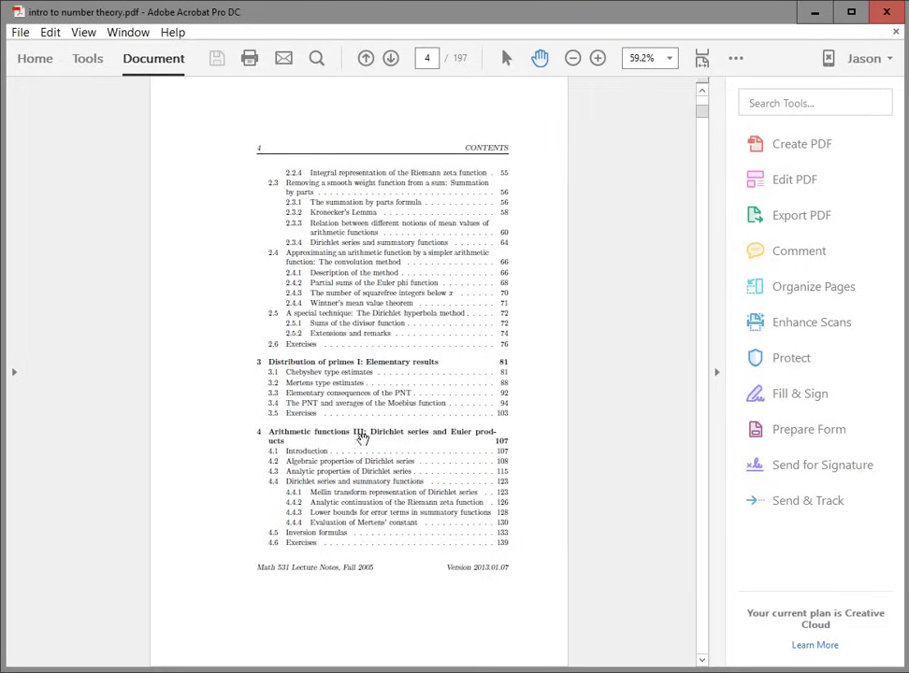
scroll(350, 472, "down", 1)
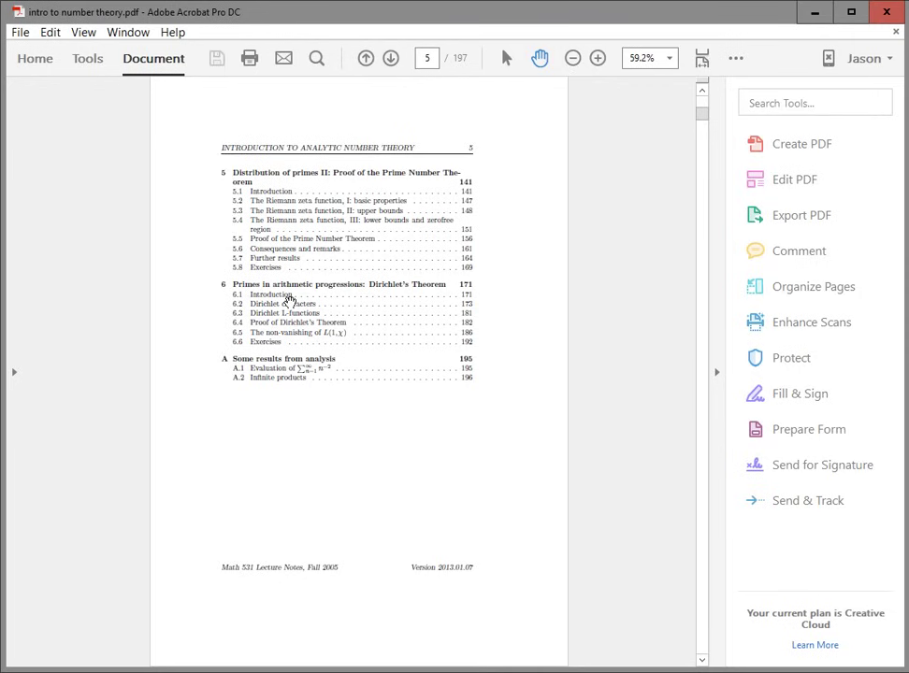
scroll(289, 300, "up", 1)
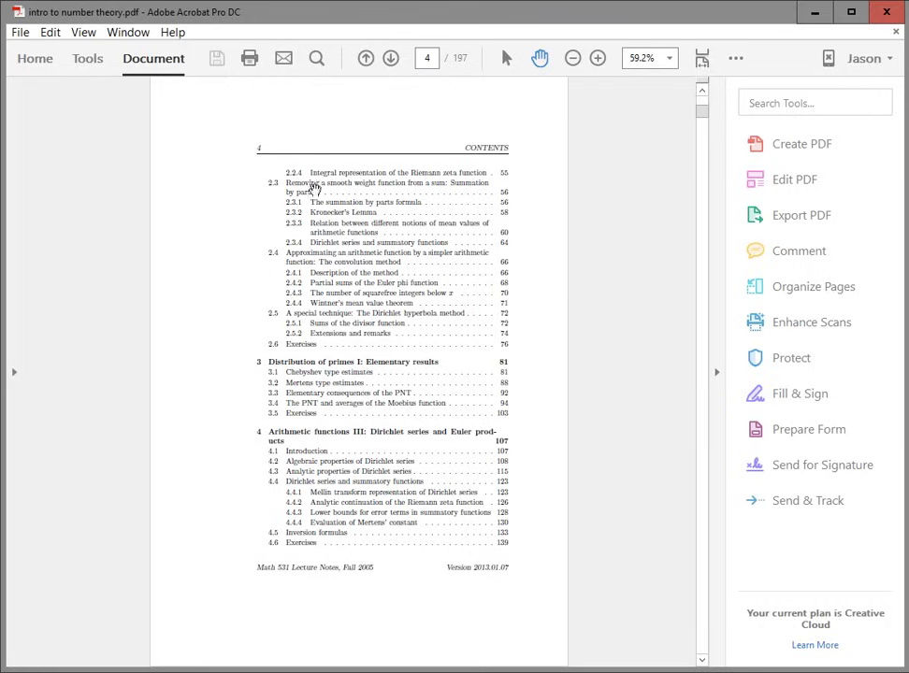
Step: With Edit PDF's Crop Pages tool, draw a rectangle enclosing page 4's text, excluding margins
left_click(799, 197)
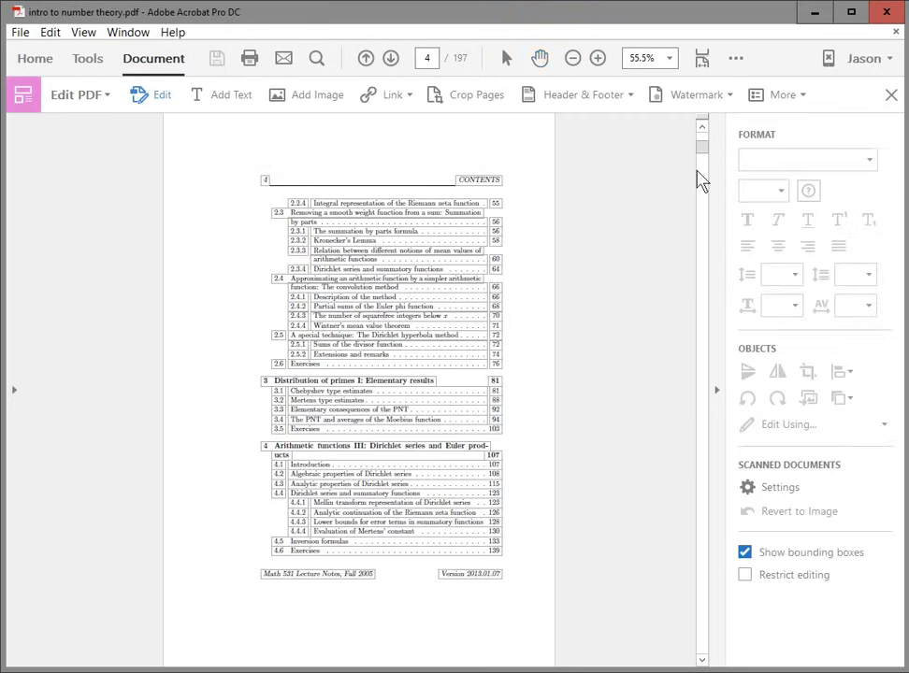
left_click(463, 105)
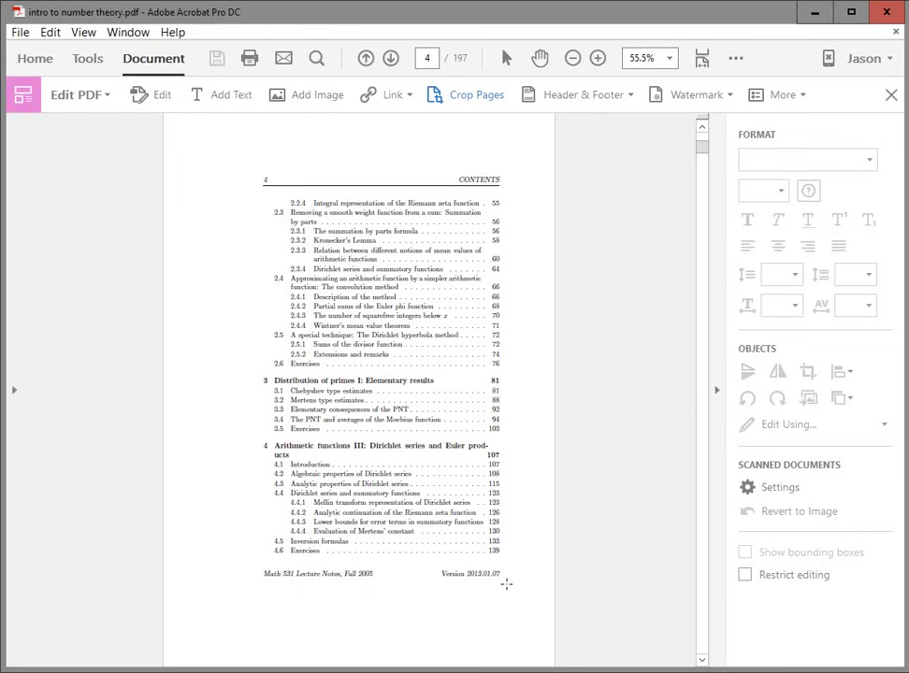
left_click_drag(506, 584, 450, 201)
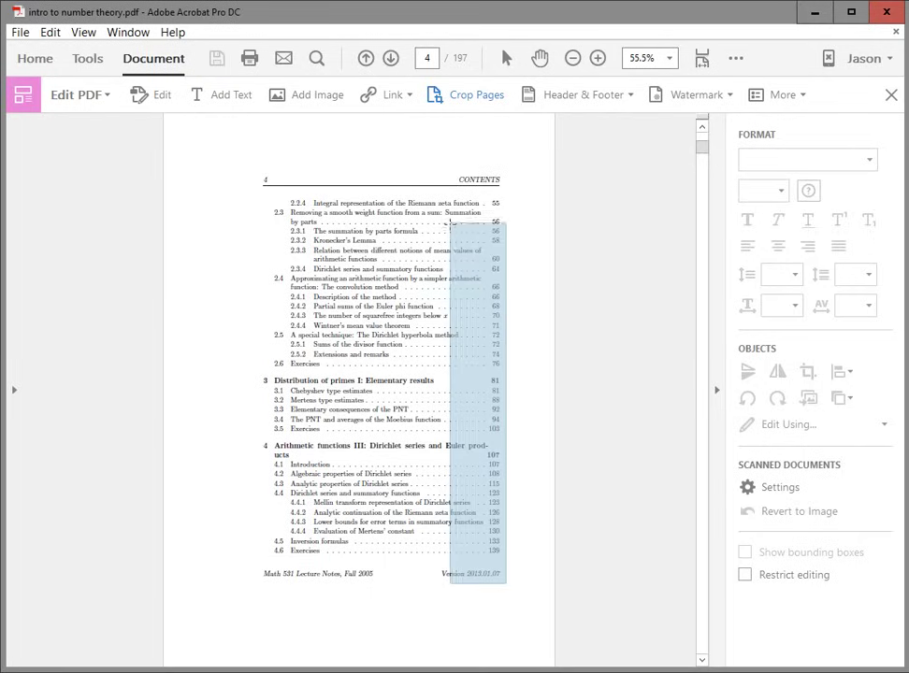
left_click_drag(450, 200, 255, 169)
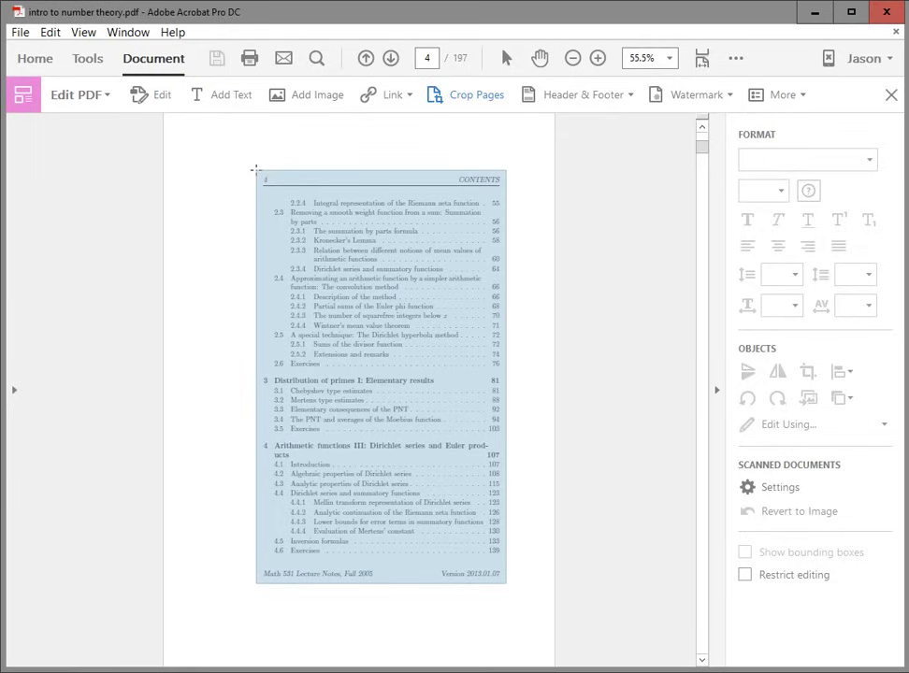
left_click_drag(256, 169, 213, 166)
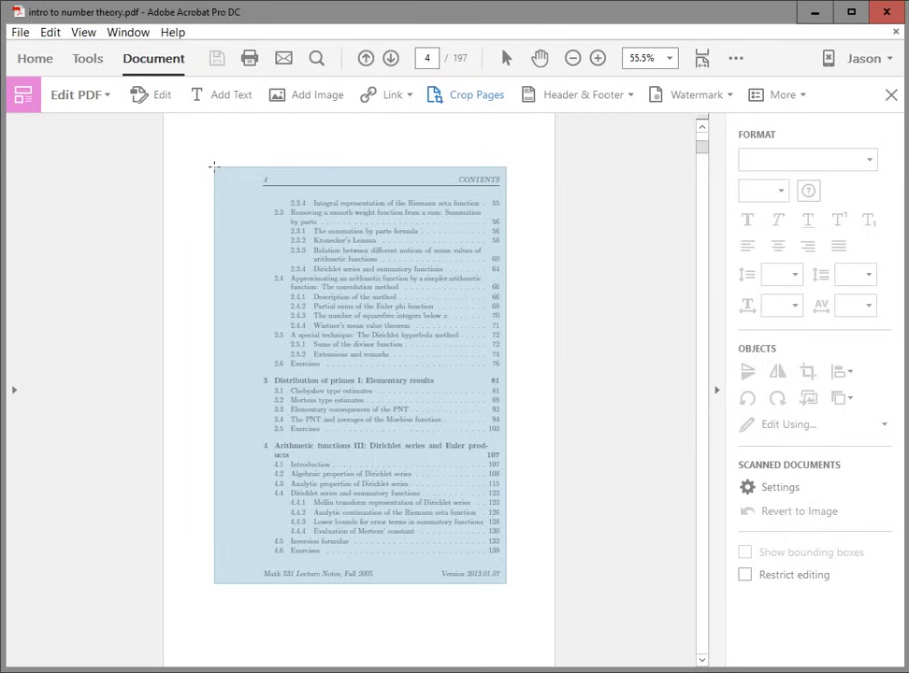
left_click_drag(213, 166, 214, 169)
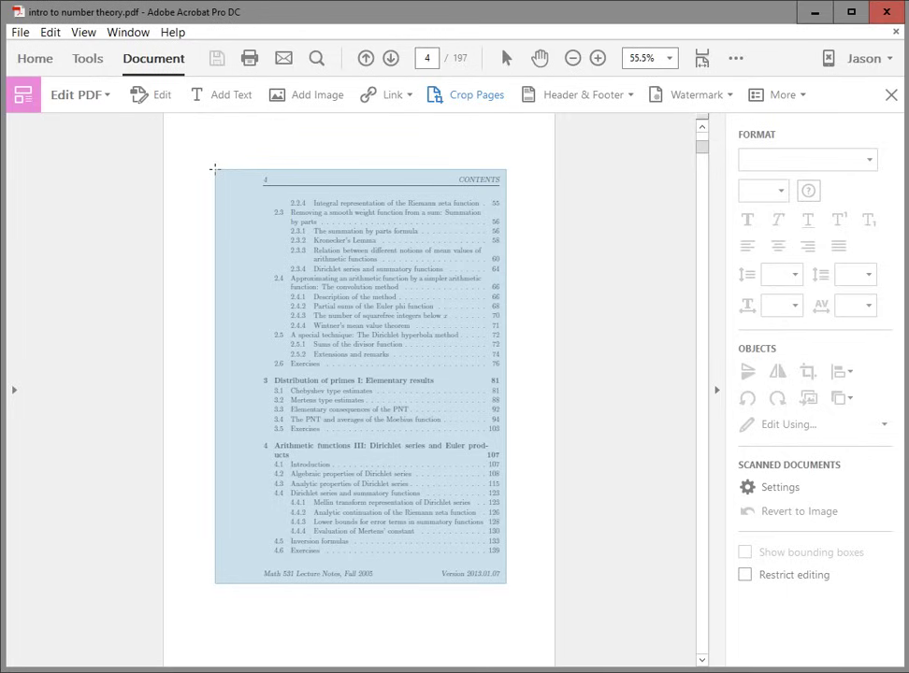
left_click_drag(214, 168, 214, 169)
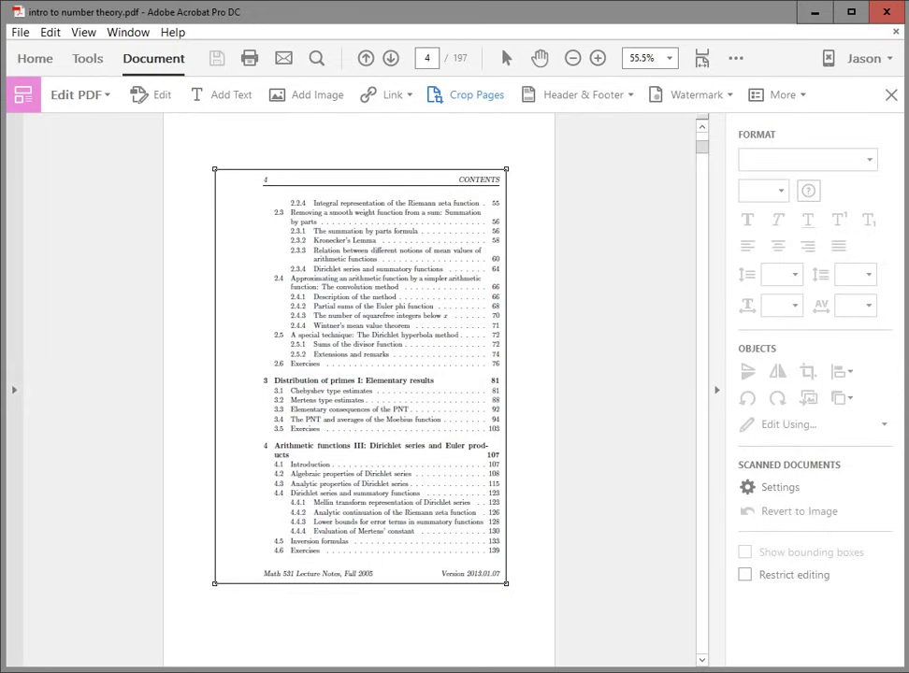
Step: In Set Page Boxes, set Page Range to All and confirm, cropping all 197 pages
double_click(411, 332)
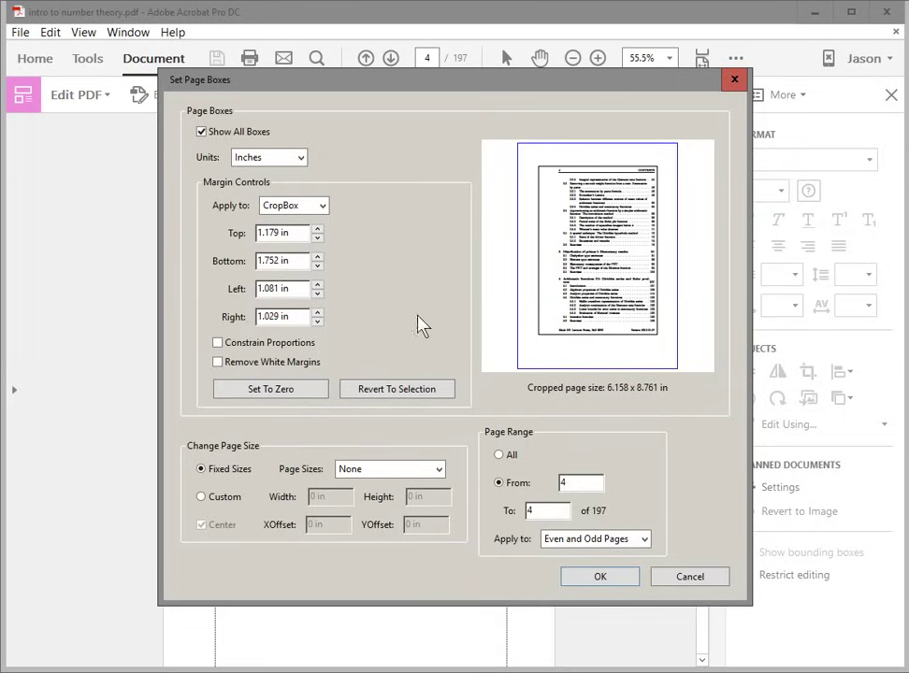
left_click(500, 456)
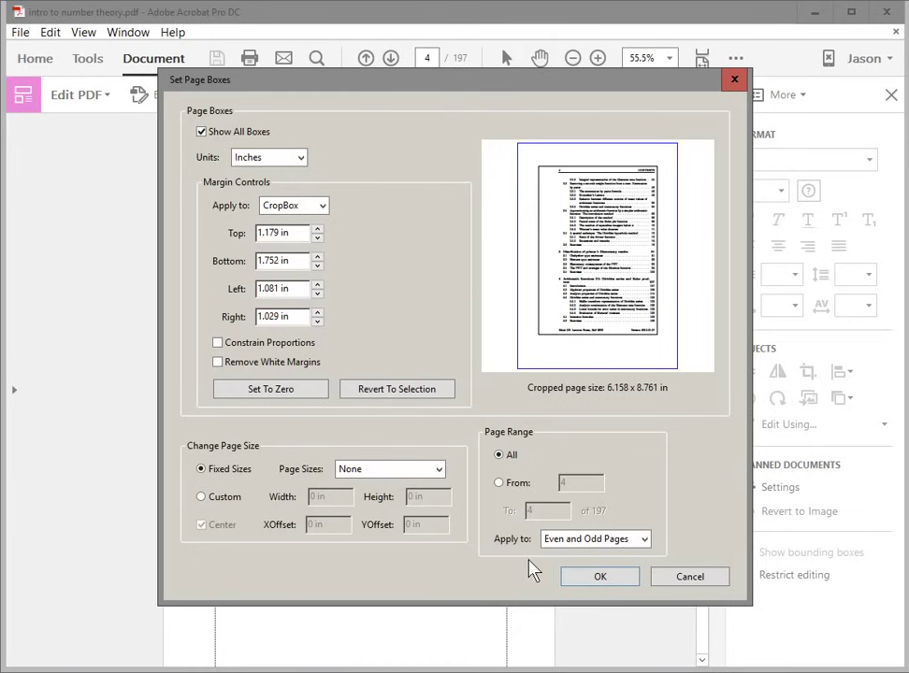
left_click(596, 579)
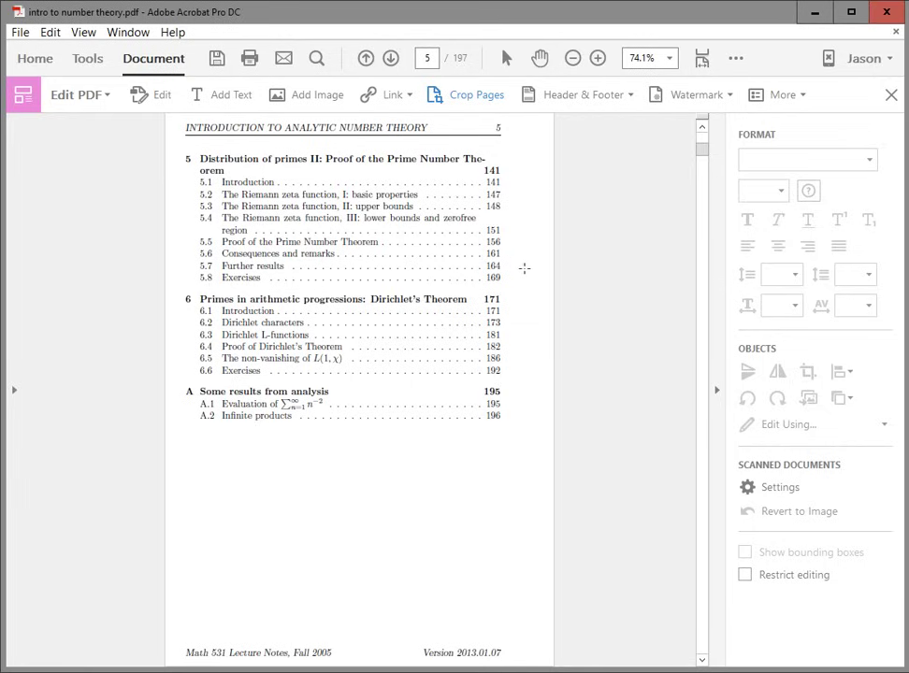
Step: Scroll through pages 4–12 to verify the trimmed margins, returning to page 9's Notation list
scroll(525, 269, "up", 1)
scroll(524, 270, "down", 1)
scroll(524, 269, "down", 1)
scroll(524, 269, "down", 1)
scroll(525, 269, "down", 1)
scroll(524, 270, "down", 1)
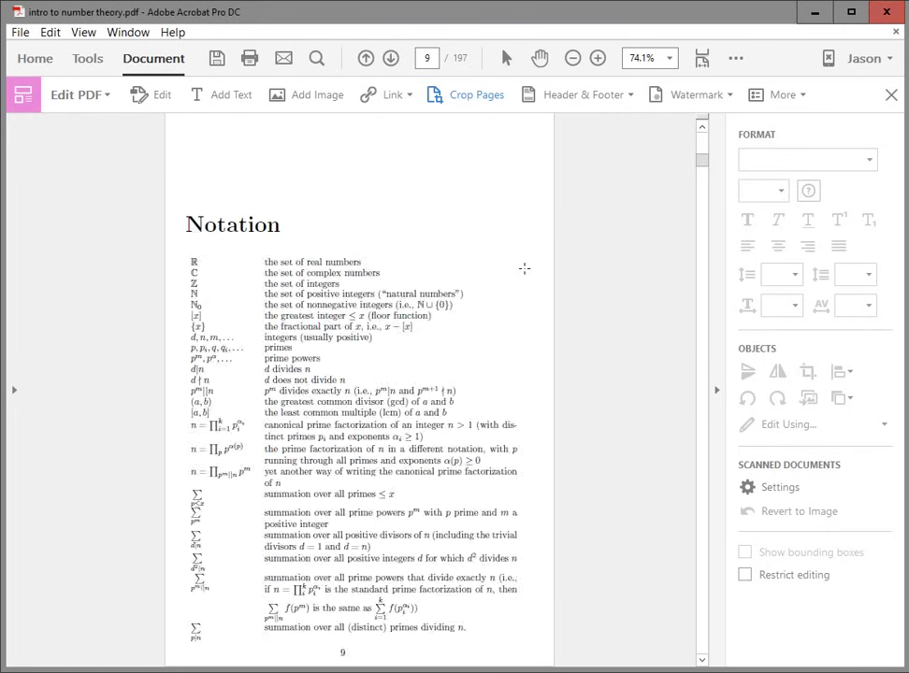
scroll(525, 269, "down", 1)
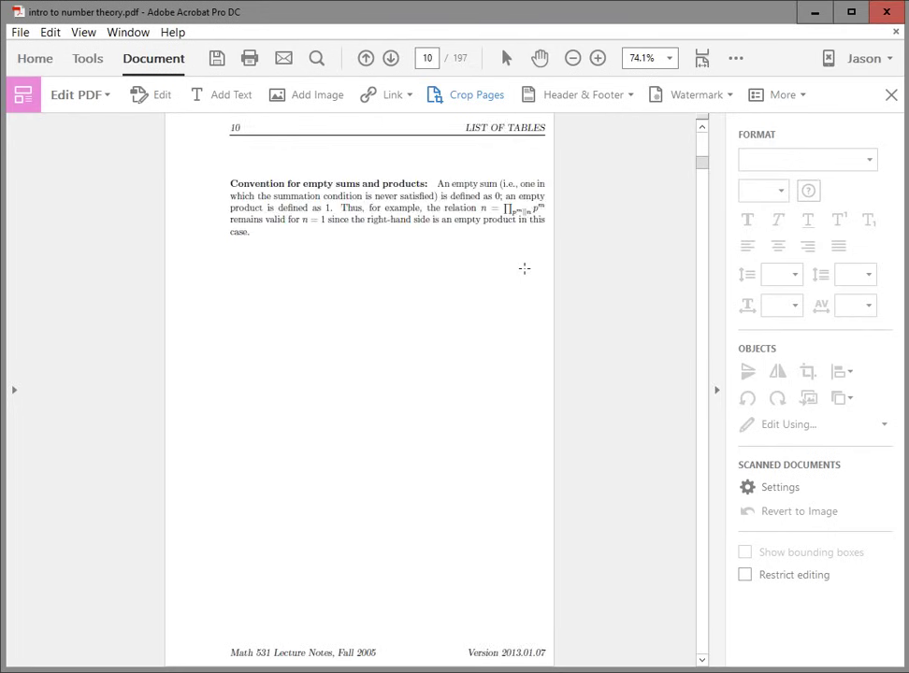
scroll(525, 269, "down", 1)
scroll(525, 269, "down", 1)
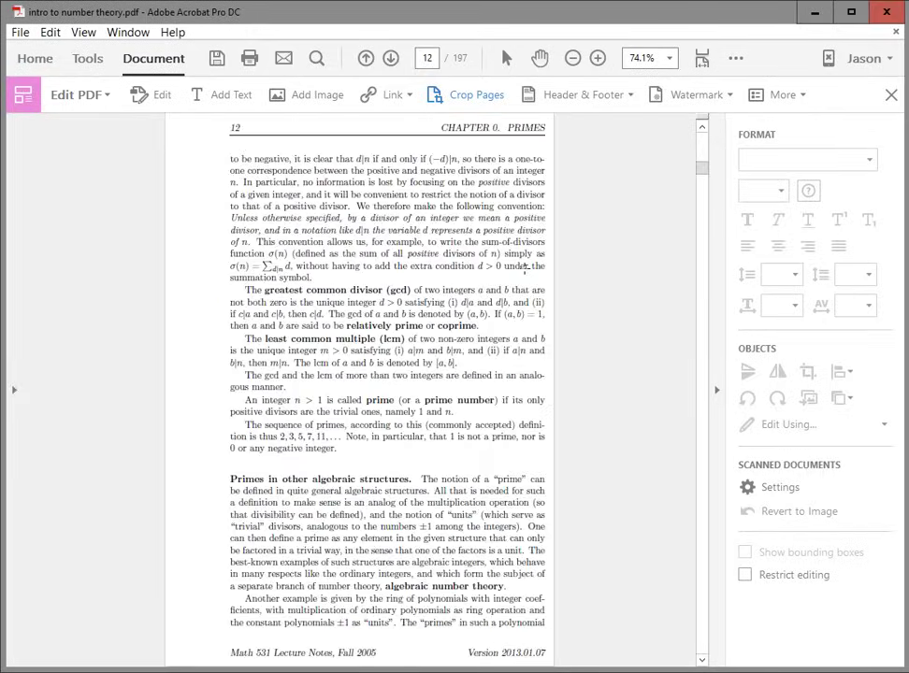
scroll(525, 269, "up", 1)
scroll(524, 269, "up", 1)
scroll(525, 269, "up", 1)
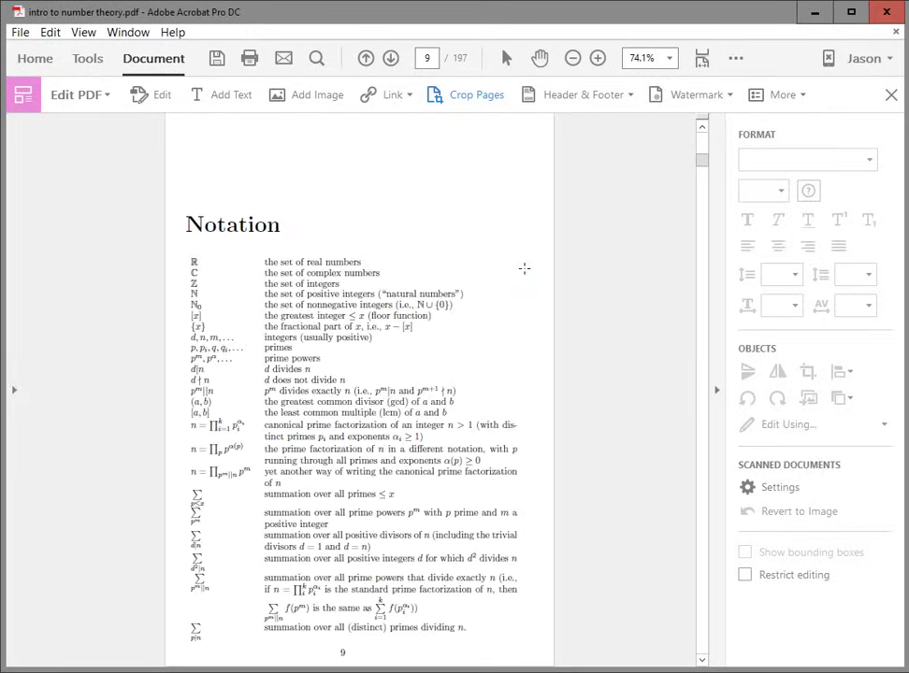
Step: Save the cropped 197-page number theory PDF using File > Save
left_click(19, 33)
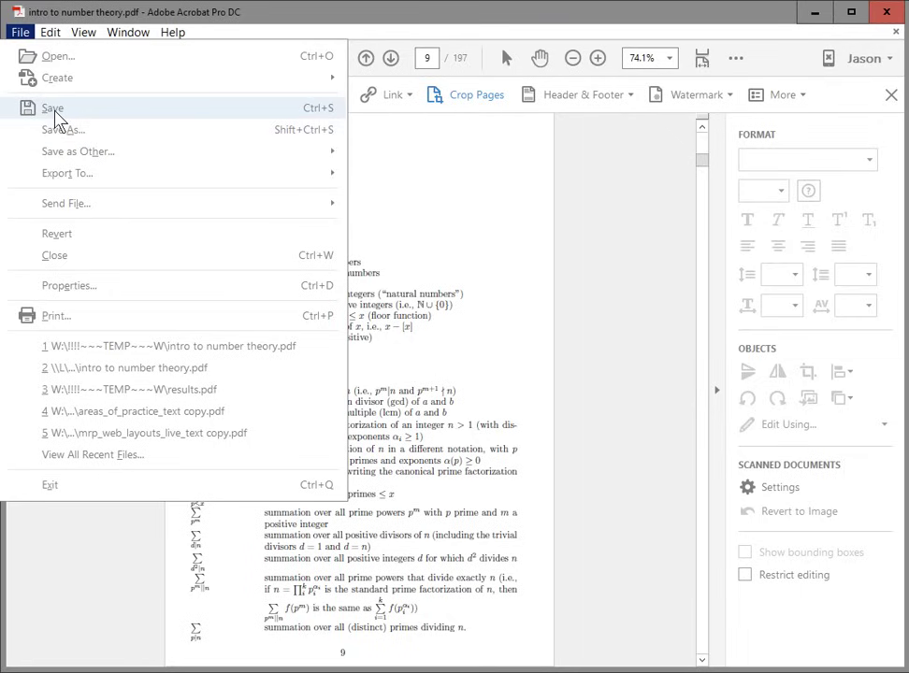
left_click(54, 111)
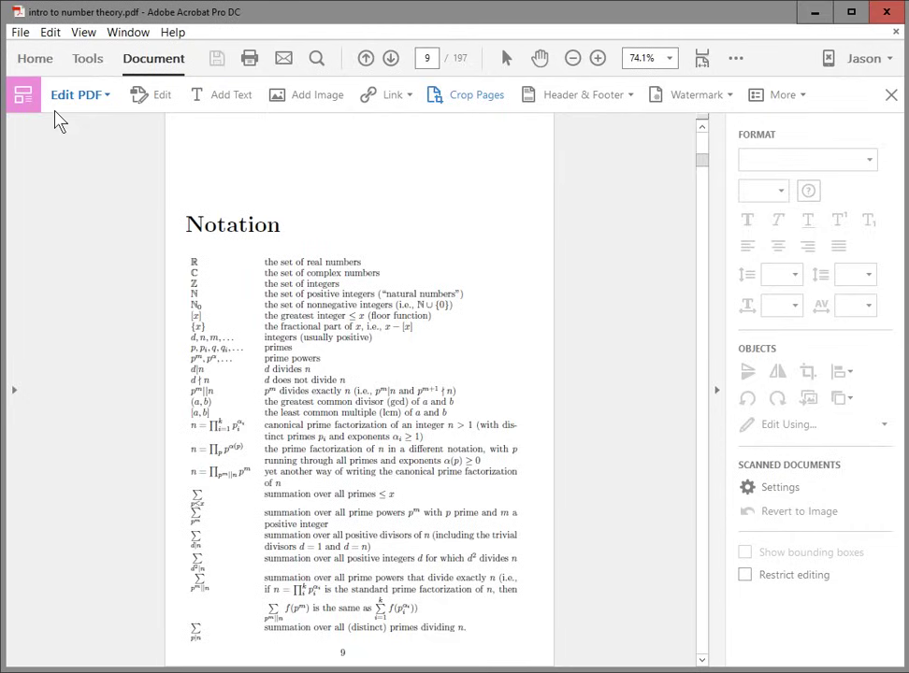